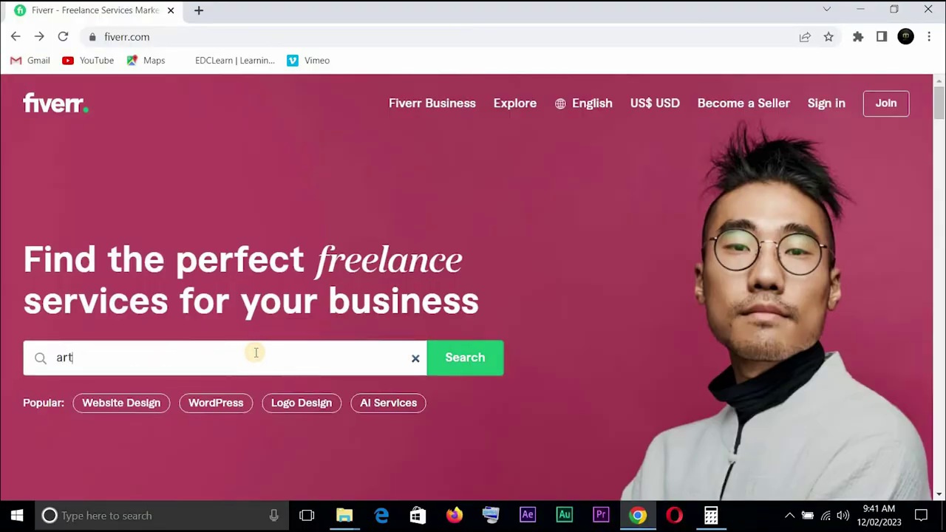
# Search Fiverr for 'article writing' and scroll down to the gig cards.
pyautogui.write('article w')
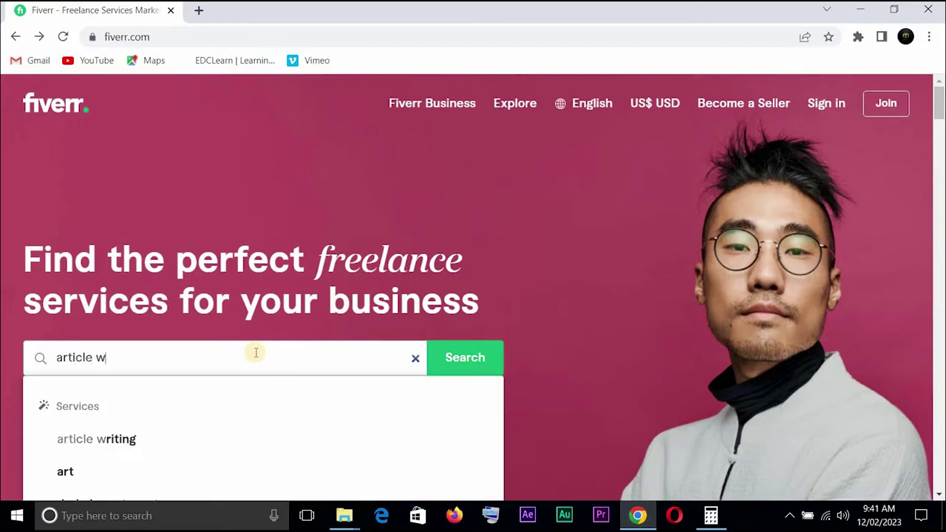
pyautogui.write('riting')
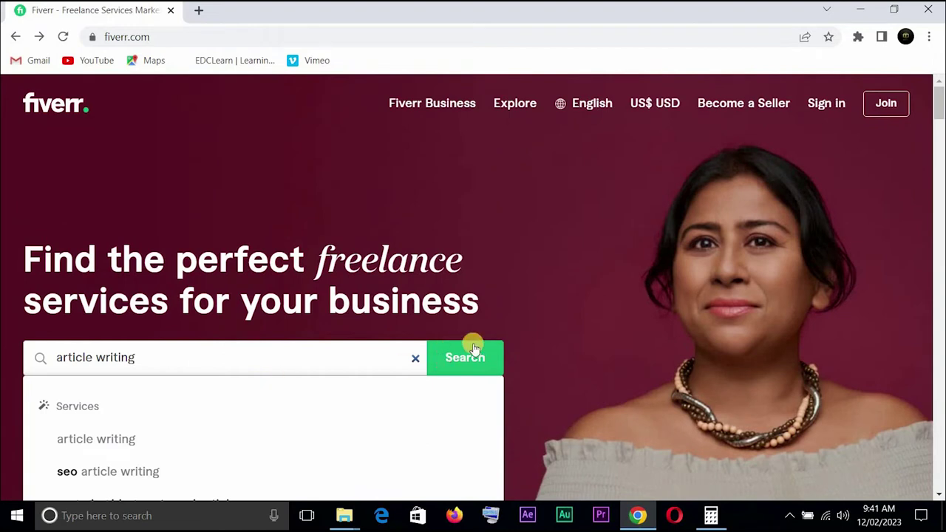
pyautogui.click(471, 358)
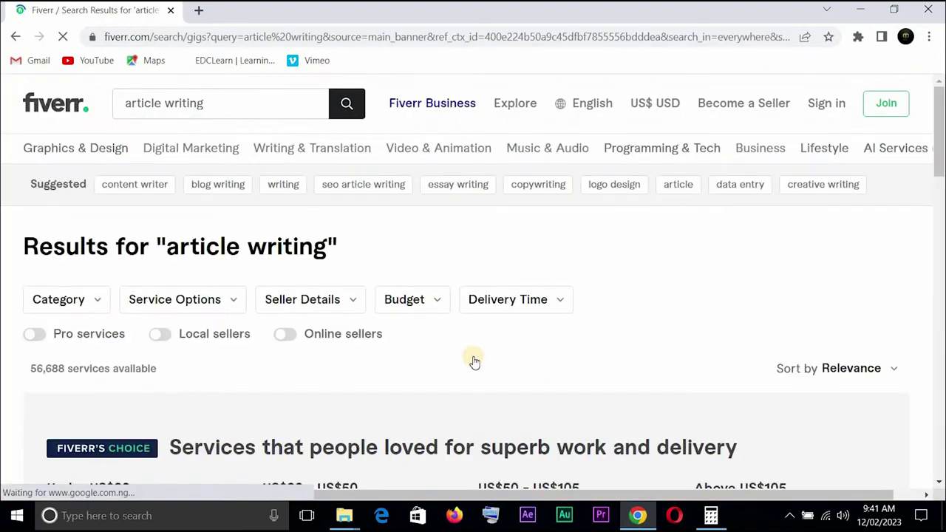
pyautogui.moveTo(940, 119); pyautogui.dragTo(940, 168)
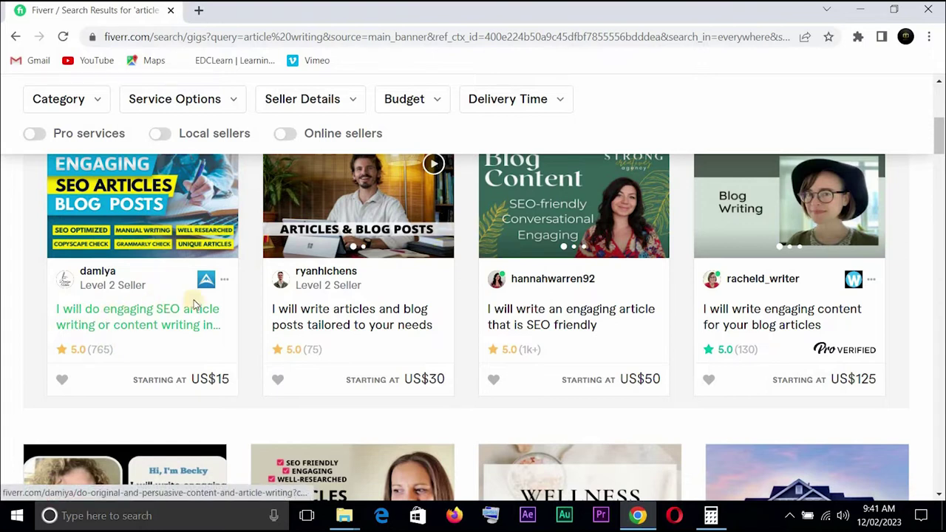
# Open the US$15 SEO article gig and the SEO-friendly article gig in new tabs.
pyautogui.rightClick(146, 326)
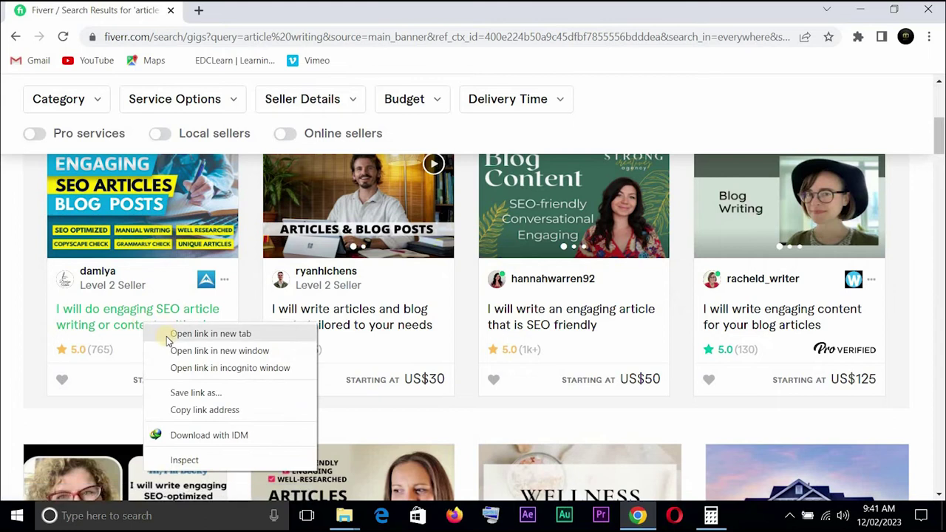
pyautogui.click(166, 336)
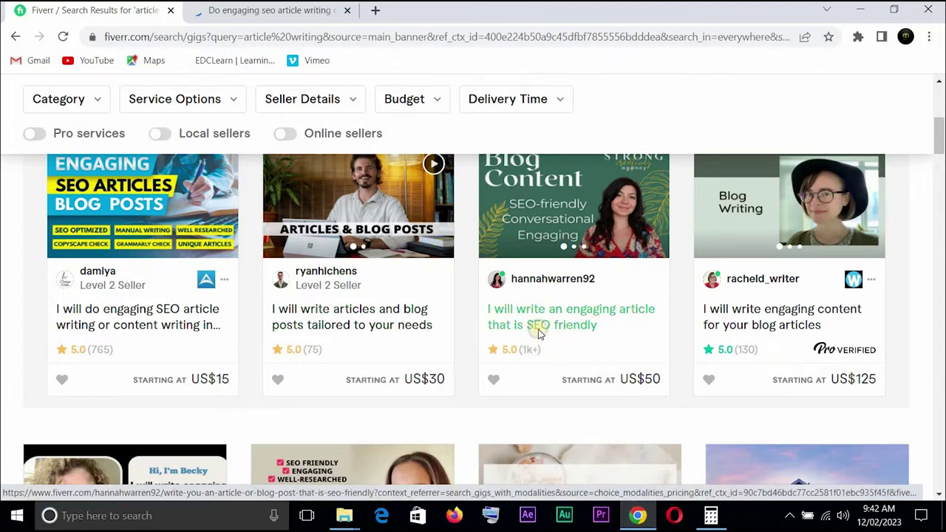
pyautogui.rightClick(560, 334)
pyautogui.click(562, 342)
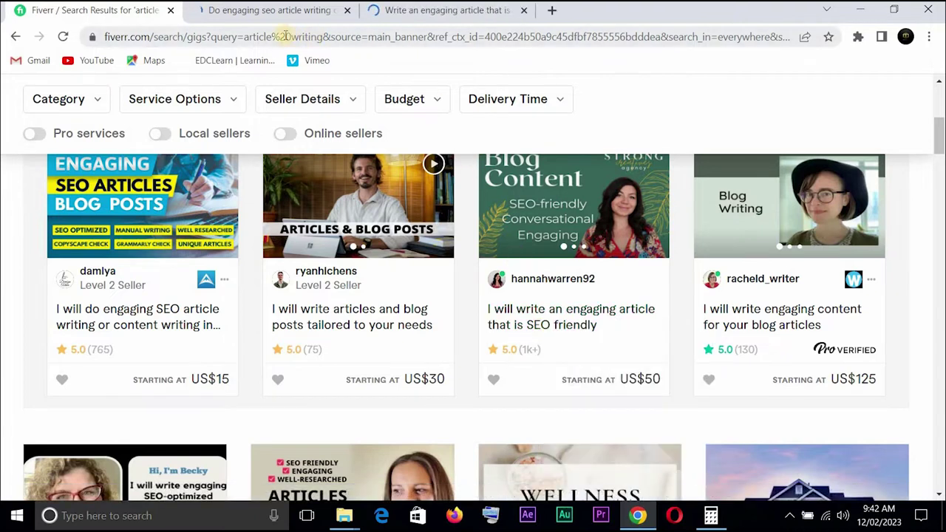
# View the SEO article gig page and note its 4 Orders in Queue.
pyautogui.click(274, 14)
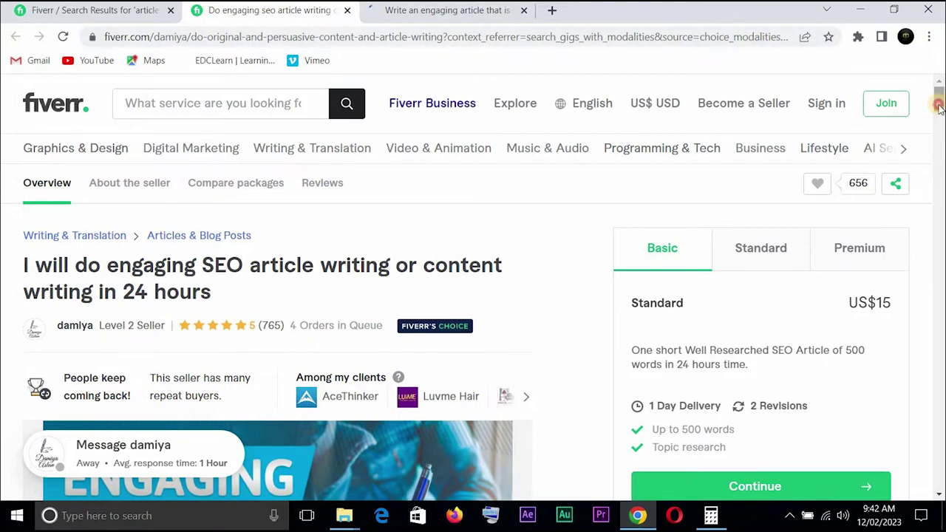
pyautogui.moveTo(938, 107); pyautogui.dragTo(939, 114)
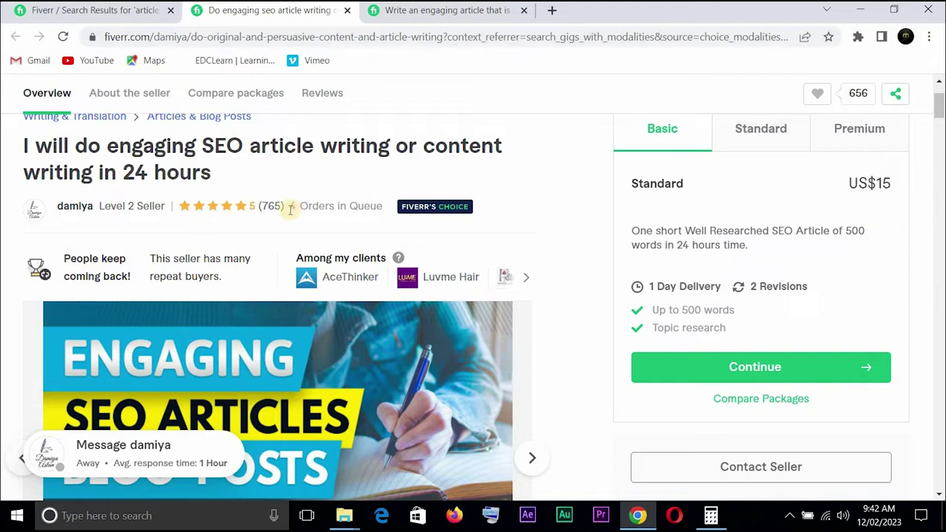
pyautogui.moveTo(291, 213); pyautogui.dragTo(381, 208)
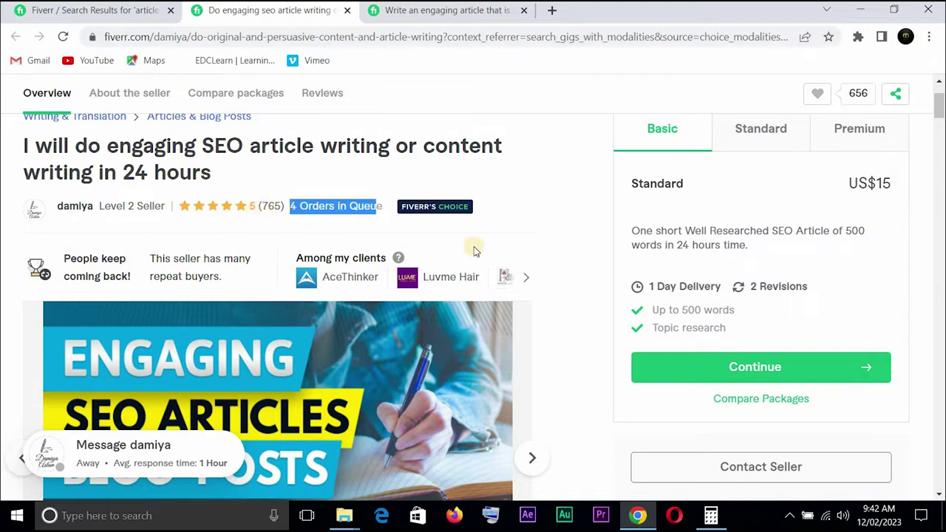
pyautogui.click(535, 217)
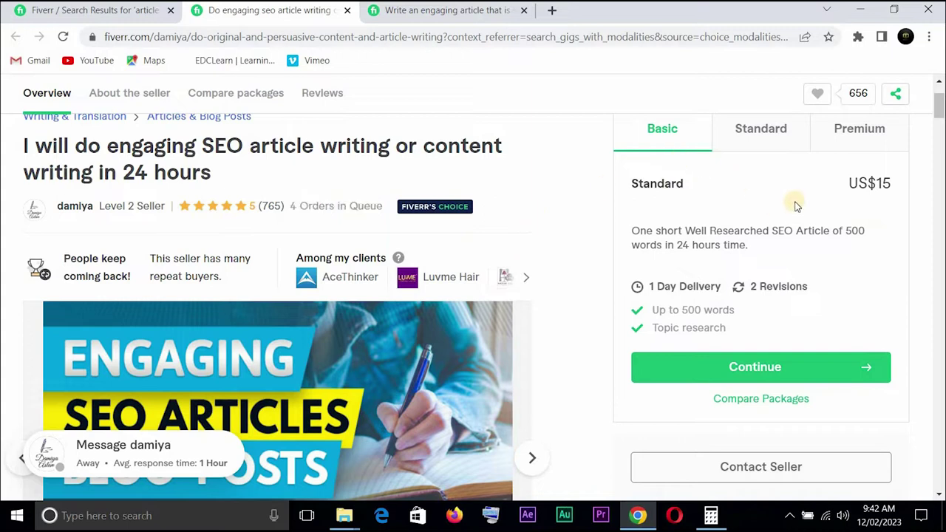
# Compare the US$25 Standard and US$15 Basic packages, then switch to the SEO-friendly gig.
pyautogui.click(763, 130)
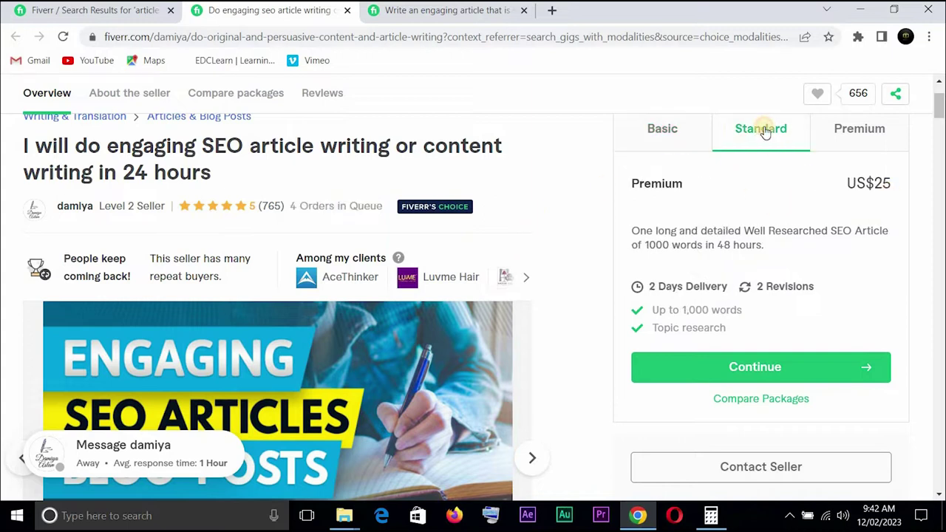
pyautogui.click(710, 516)
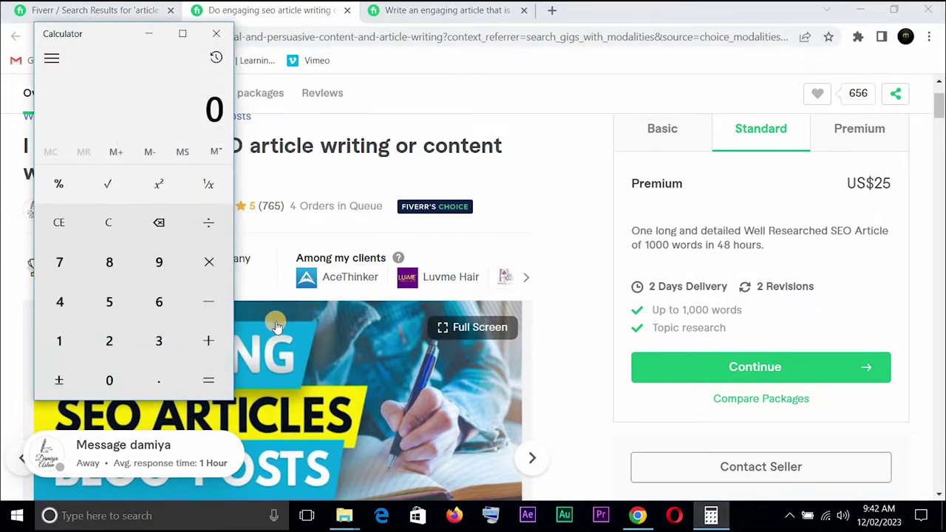
pyautogui.click(150, 34)
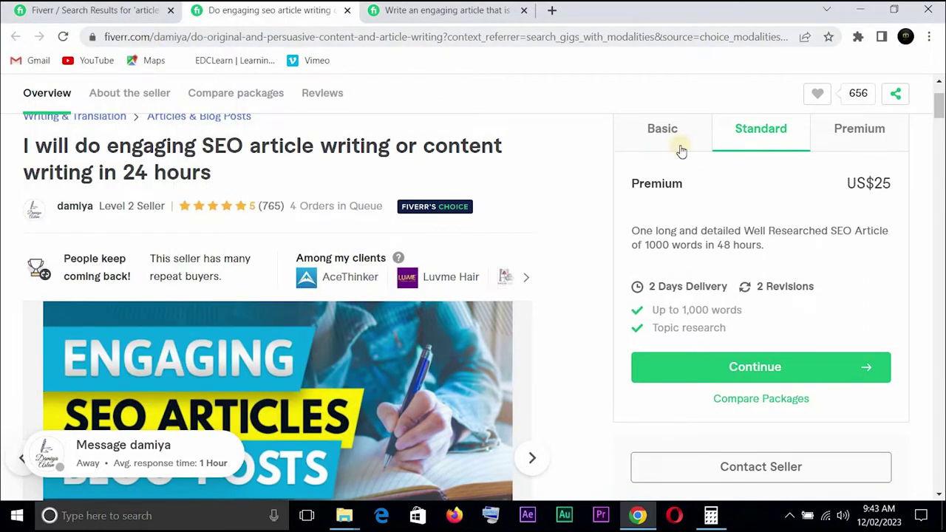
pyautogui.click(660, 129)
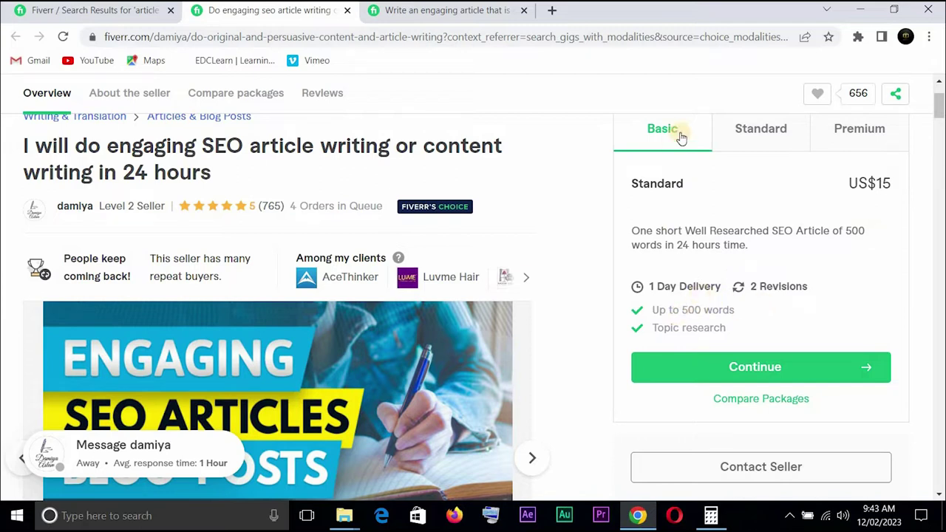
pyautogui.click(458, 15)
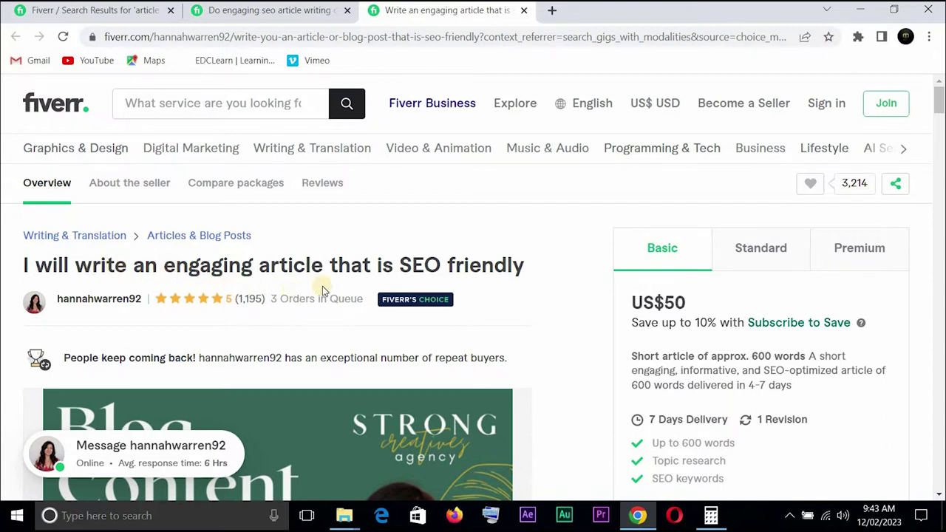
# View the SEO-friendly gig's US$90 Standard package, then start a new browser tab.
pyautogui.click(763, 251)
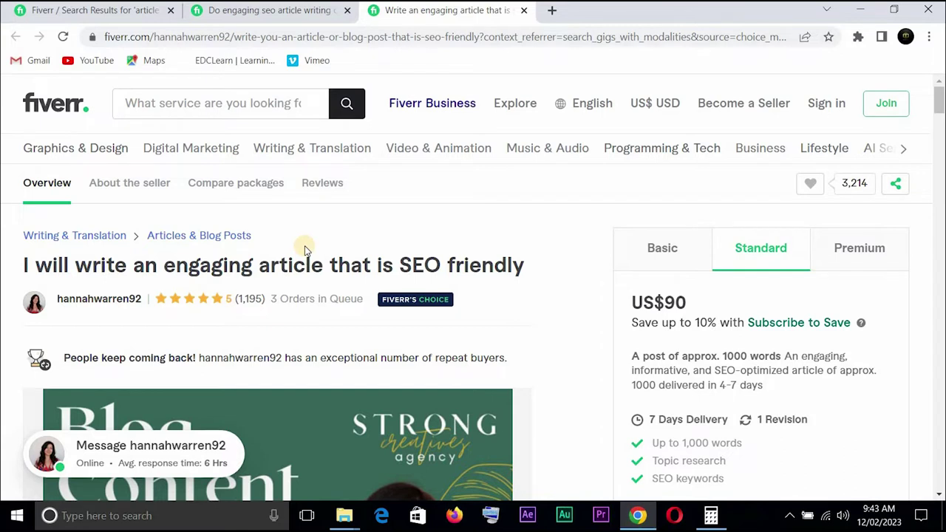
pyautogui.click(552, 12)
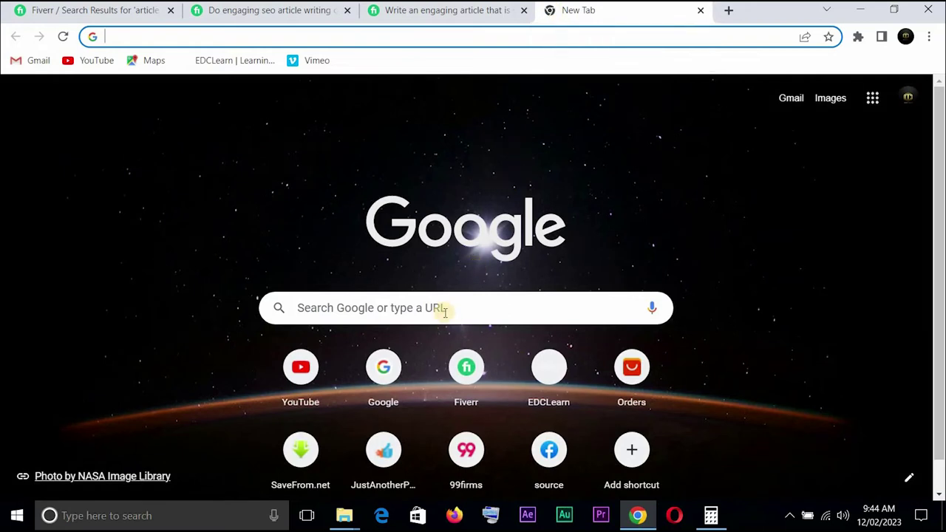
# Search Google for 'how to make money in 24hrs' and scroll through the results.
pyautogui.click(444, 310)
pyautogui.write('how to ')
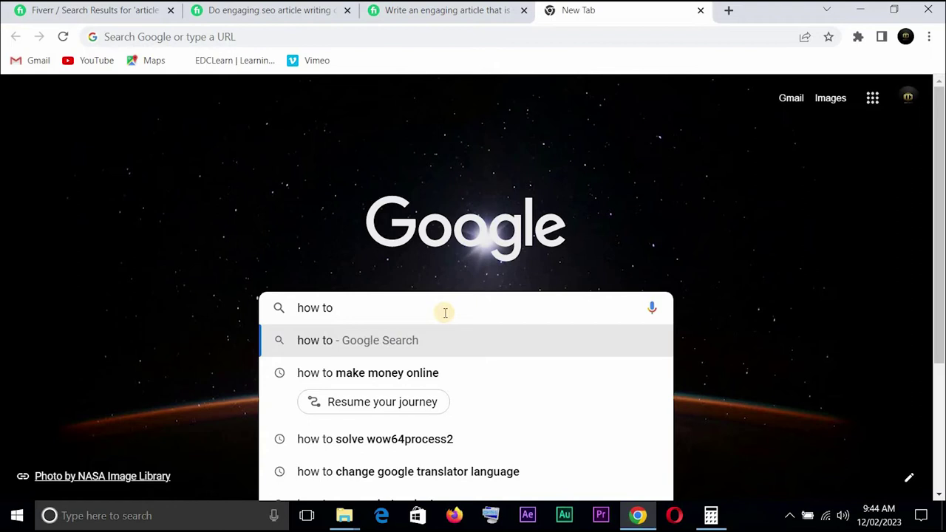
pyautogui.write('make ')
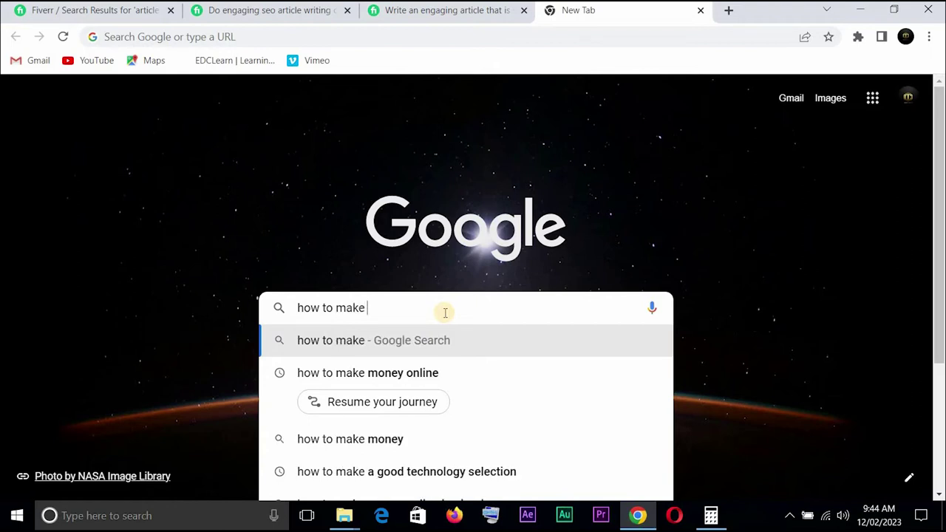
pyautogui.write('mm')
pyautogui.press('BackSpace')
pyautogui.write('oney ')
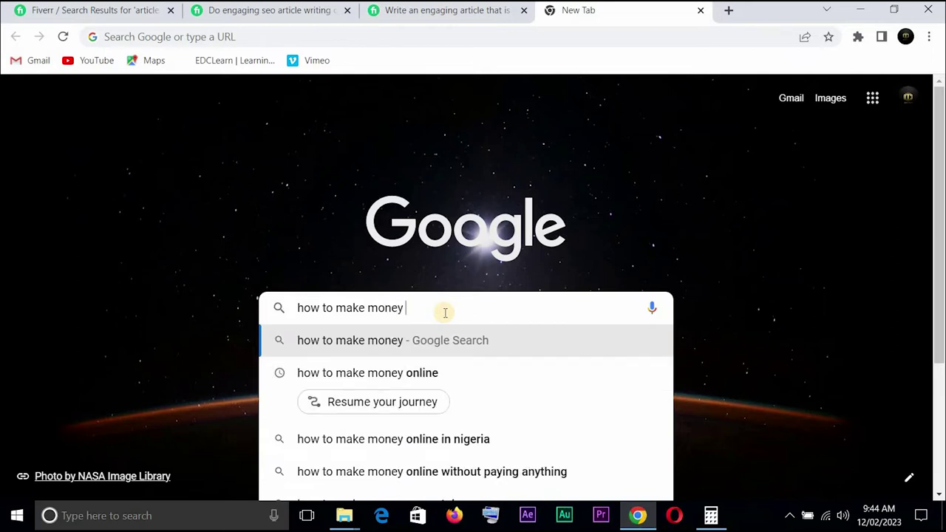
pyautogui.write('in ')
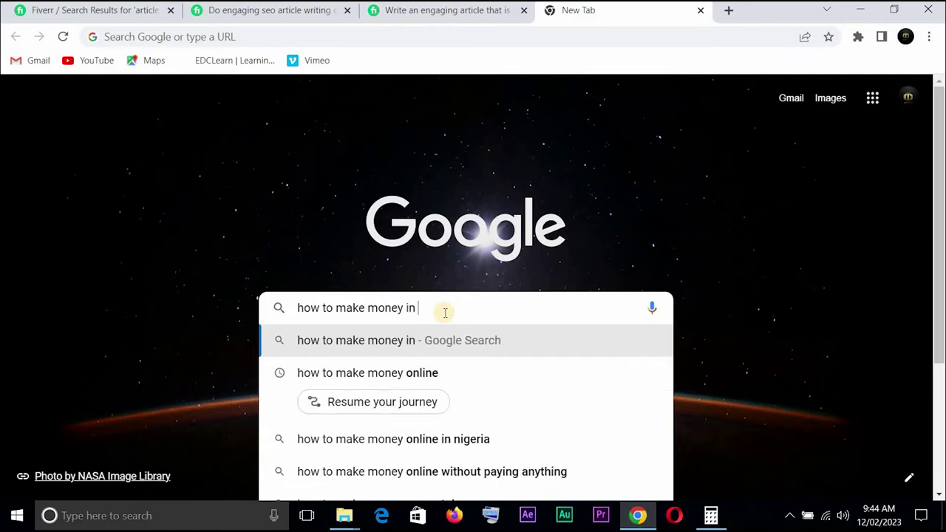
pyautogui.write('24hrs')
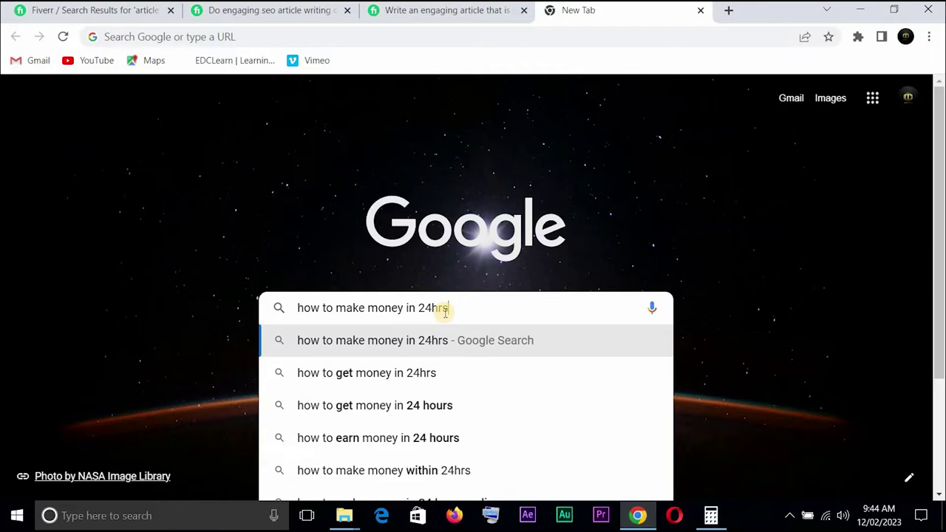
pyautogui.press('Return')
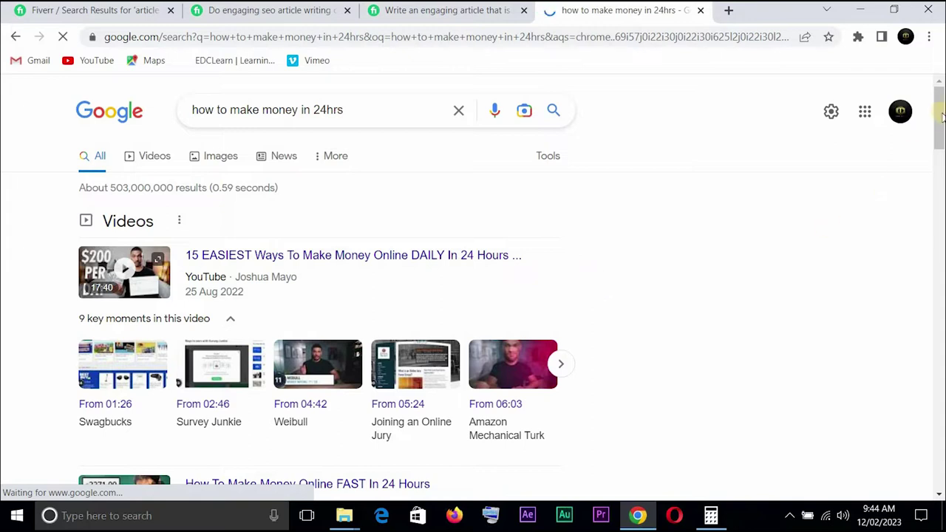
pyautogui.moveTo(940, 132); pyautogui.dragTo(940, 237)
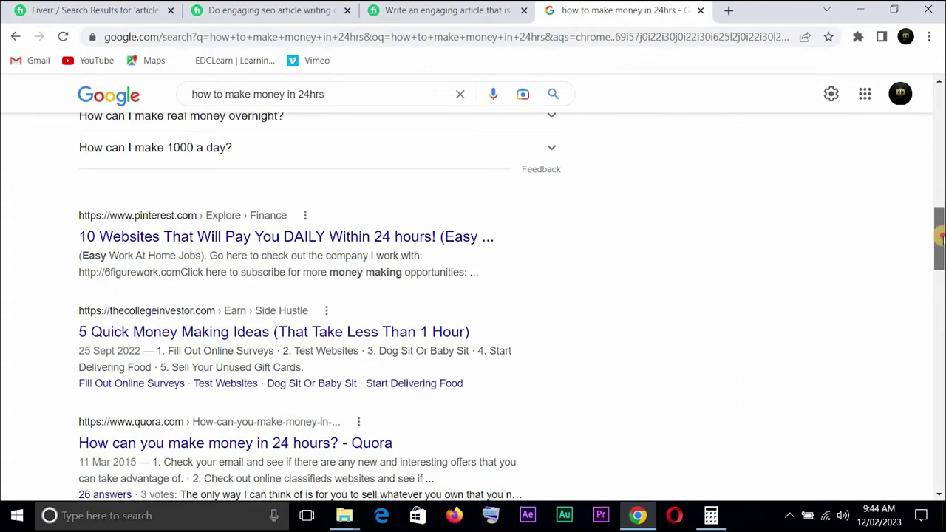
pyautogui.moveTo(939, 236); pyautogui.dragTo(940, 238)
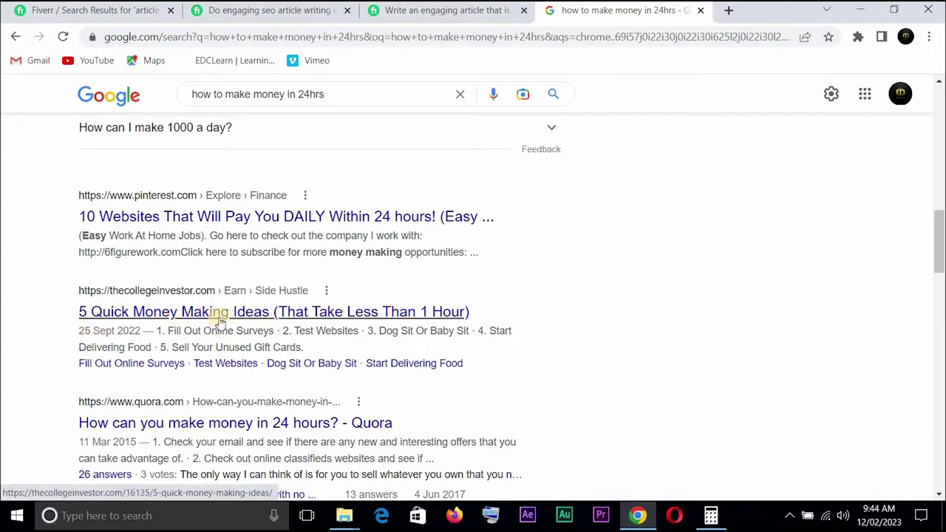
# Try the blocked '5 Quick Money Making Ideas' article and a Pinterest pin, then scroll further down the results.
pyautogui.click(346, 316)
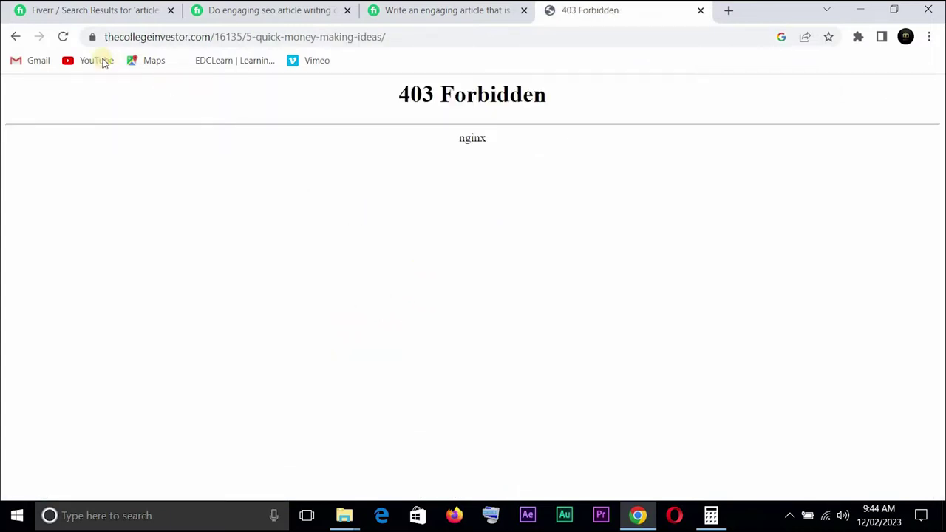
pyautogui.click(16, 37)
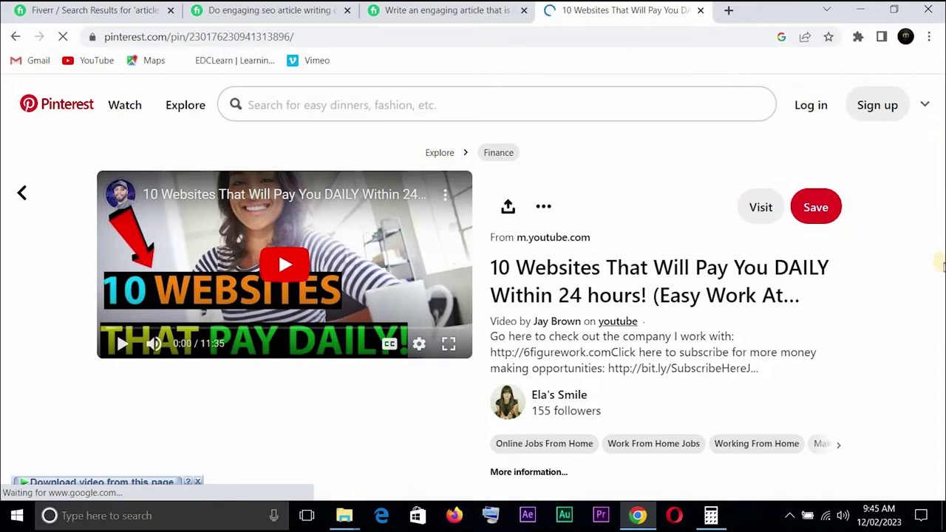
pyautogui.hotkey('ctrl', 'a')
pyautogui.click(933, 293)
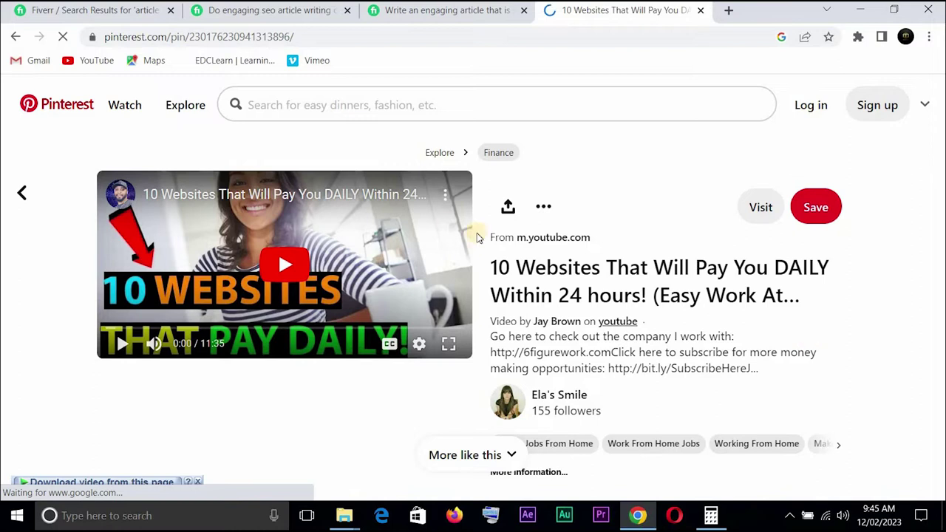
pyautogui.click(16, 36)
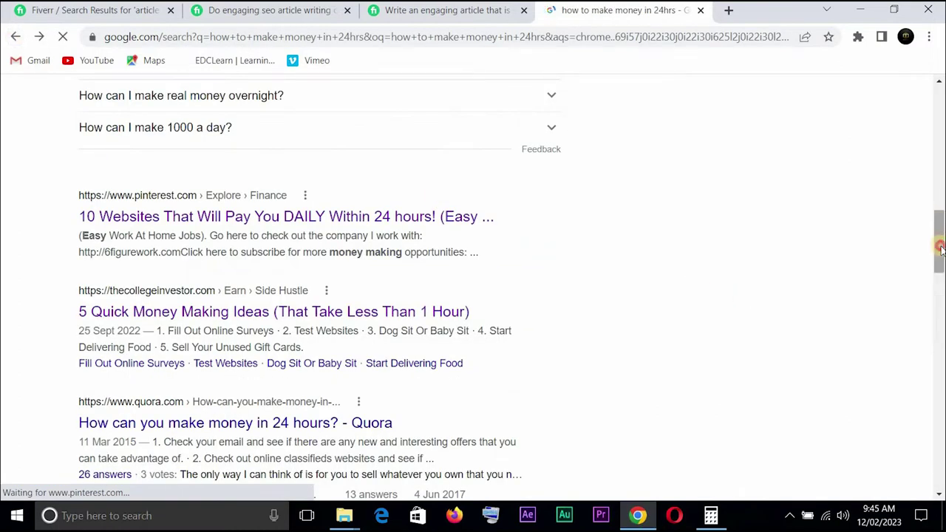
pyautogui.moveTo(940, 241); pyautogui.dragTo(940, 318)
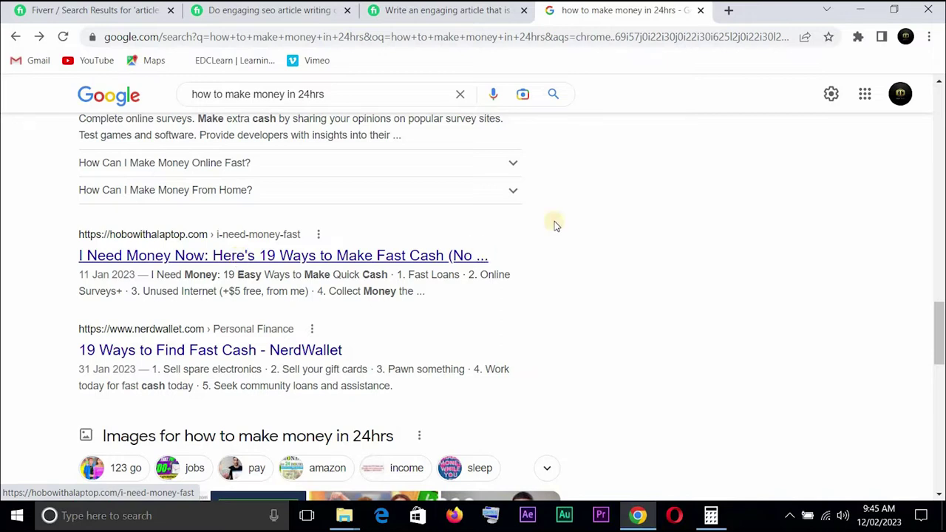
# Expand 'How can I make $100 a day?' under People also ask, then start a new tab.
pyautogui.click(940, 330)
pyautogui.scroll(-7, 940, 331)
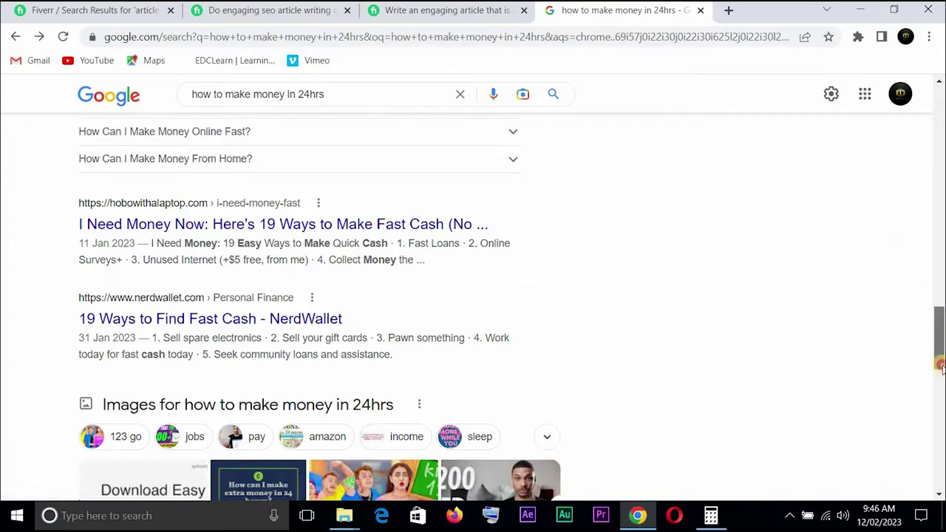
pyautogui.scroll(10, 942, 283)
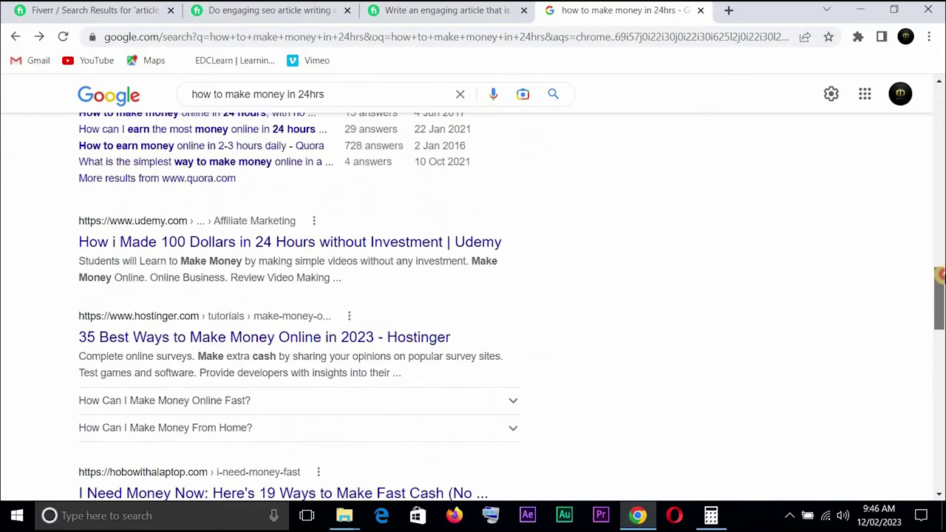
pyautogui.scroll(5, 942, 215)
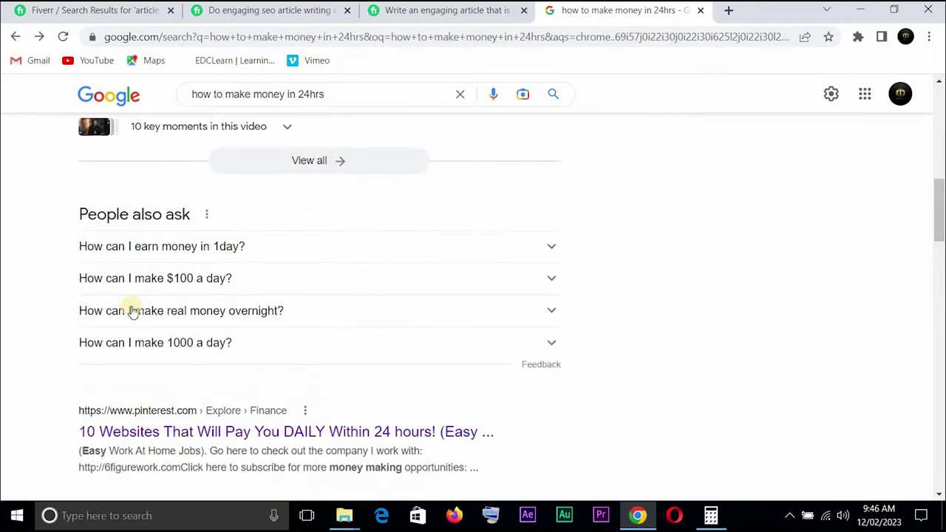
pyautogui.click(553, 281)
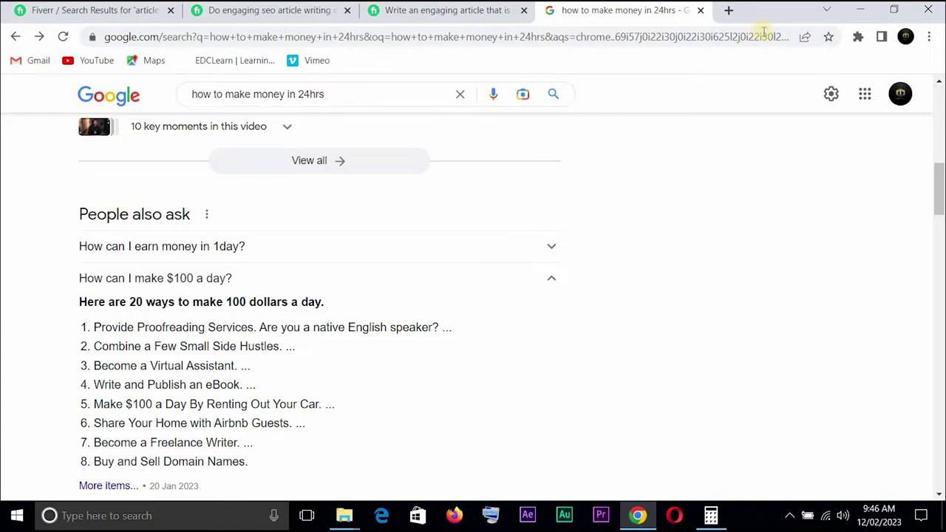
pyautogui.click(730, 11)
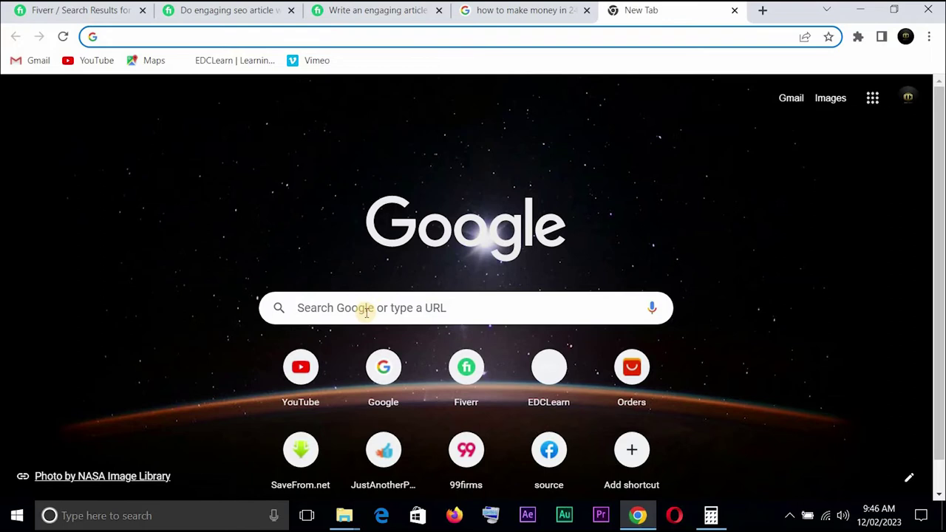
# Search for 'google docs' and open the Google Docs start page with its templates.
pyautogui.click(366, 312)
pyautogui.write('g')
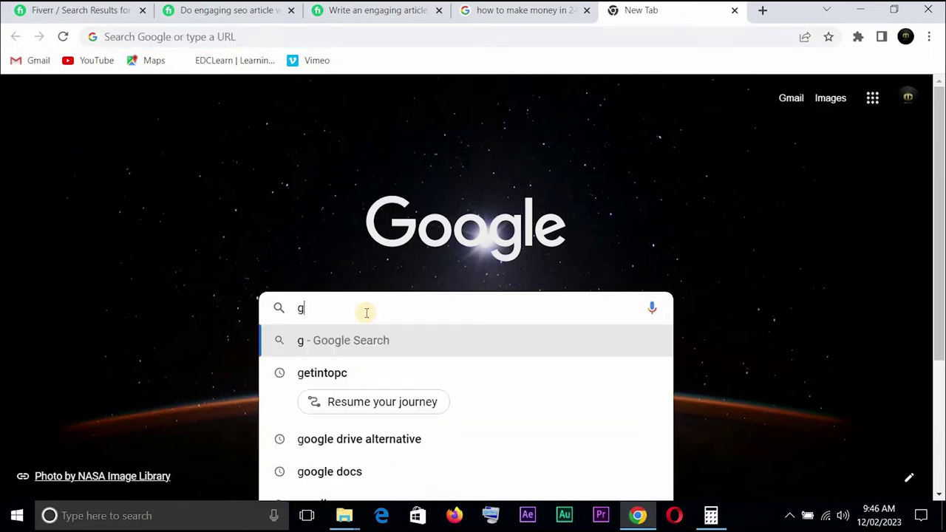
pyautogui.write('oogle doc')
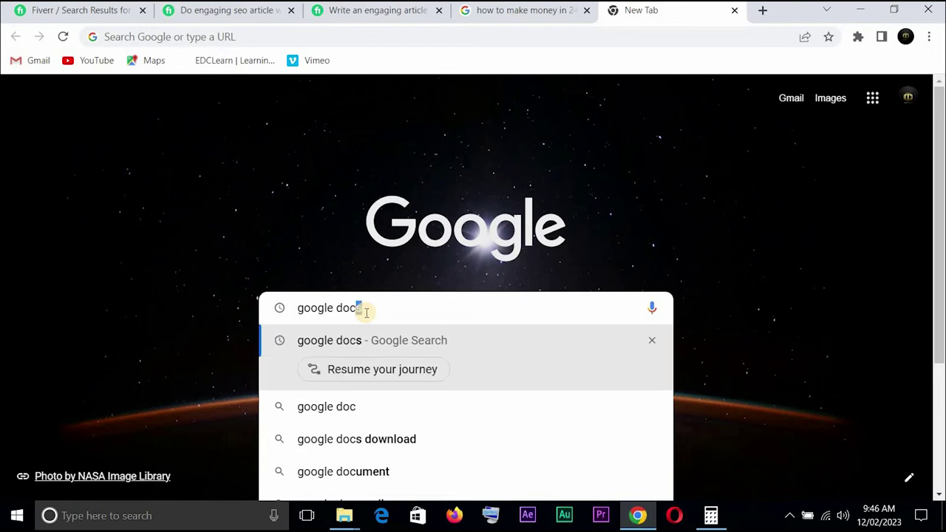
pyautogui.write('s')
pyautogui.press('Return')
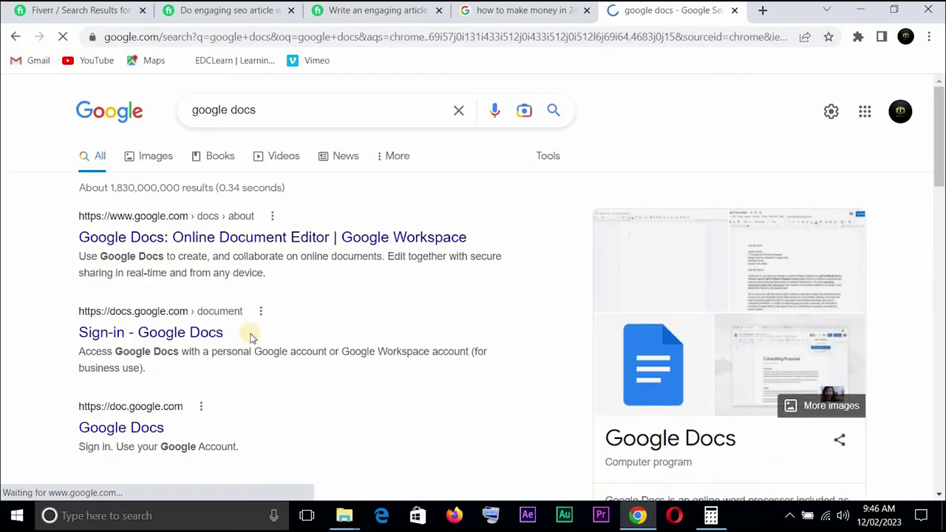
pyautogui.click(112, 428)
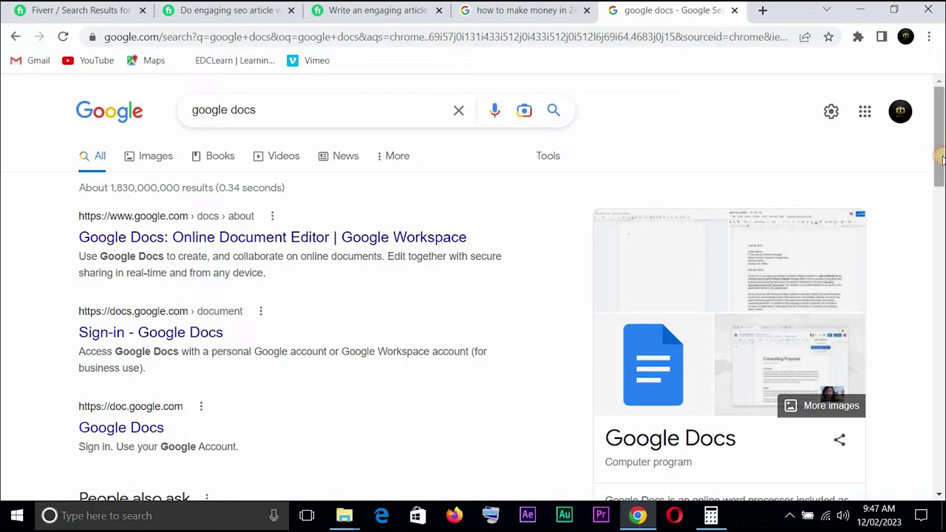
pyautogui.scroll(-1, 938, 151)
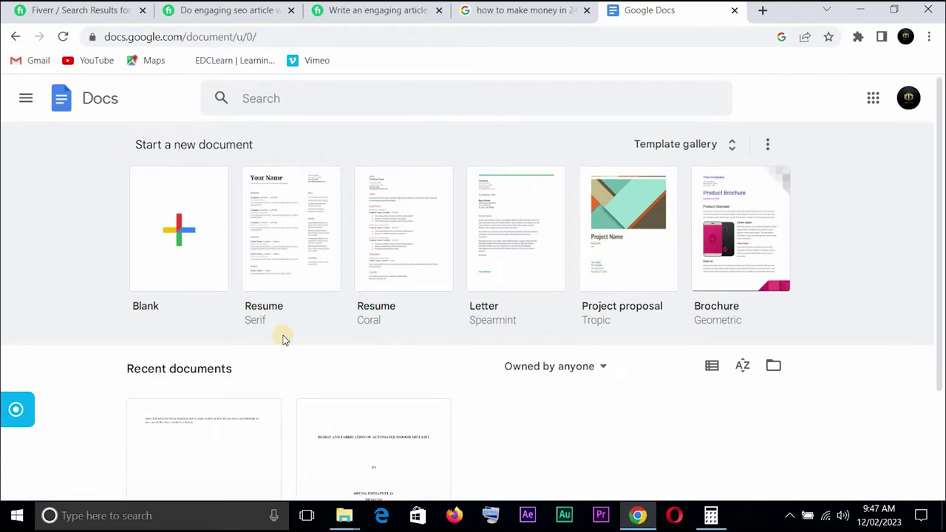
# Create a blank Untitled document and turn on Tools > Voice typing in English (US).
pyautogui.click(162, 263)
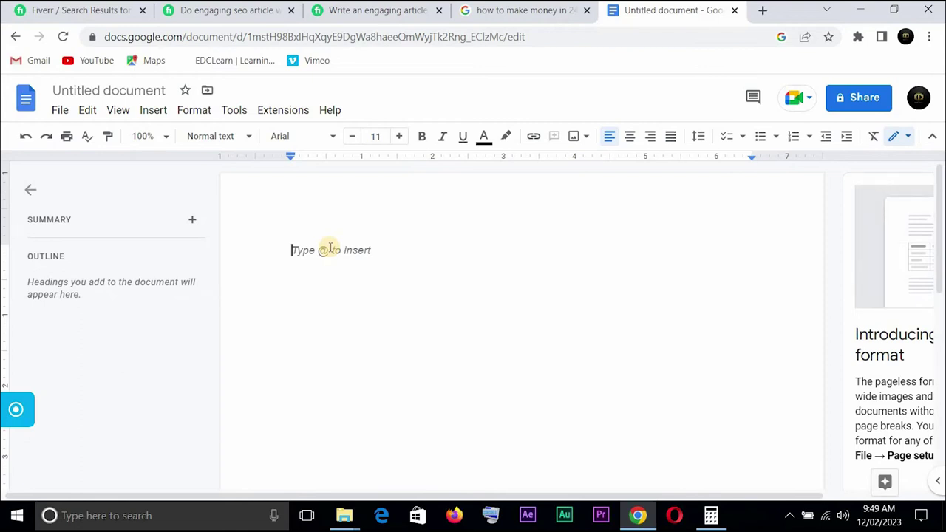
pyautogui.click(235, 111)
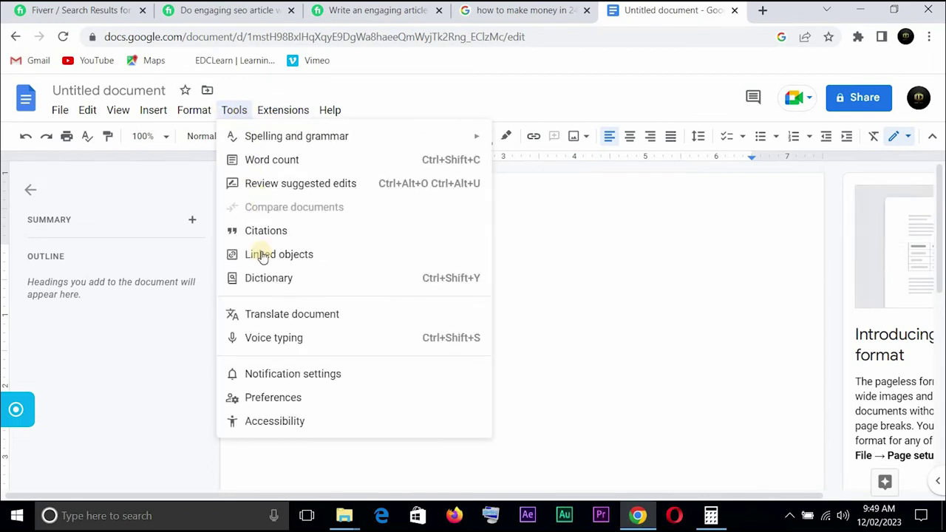
pyautogui.click(274, 338)
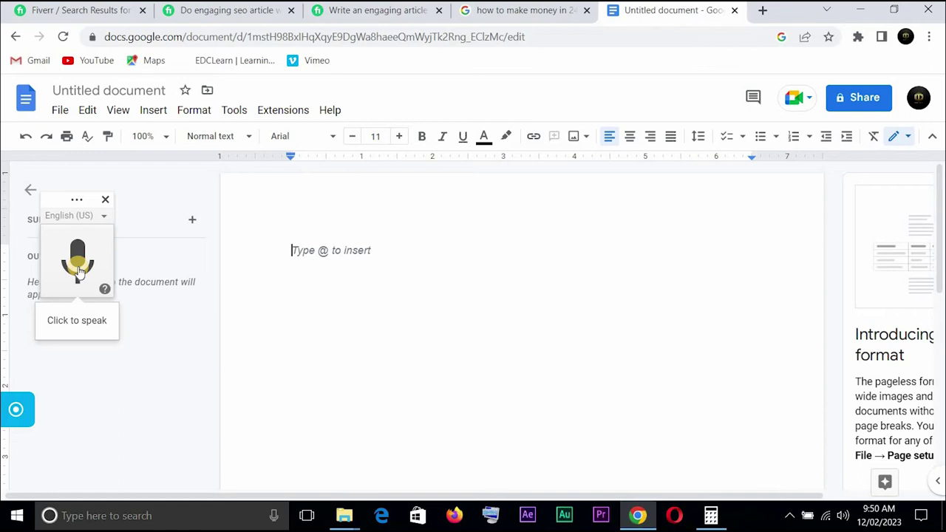
# Dictate a paragraph on making money online by selling digital services, then stop the microphone.
pyautogui.click(78, 266)
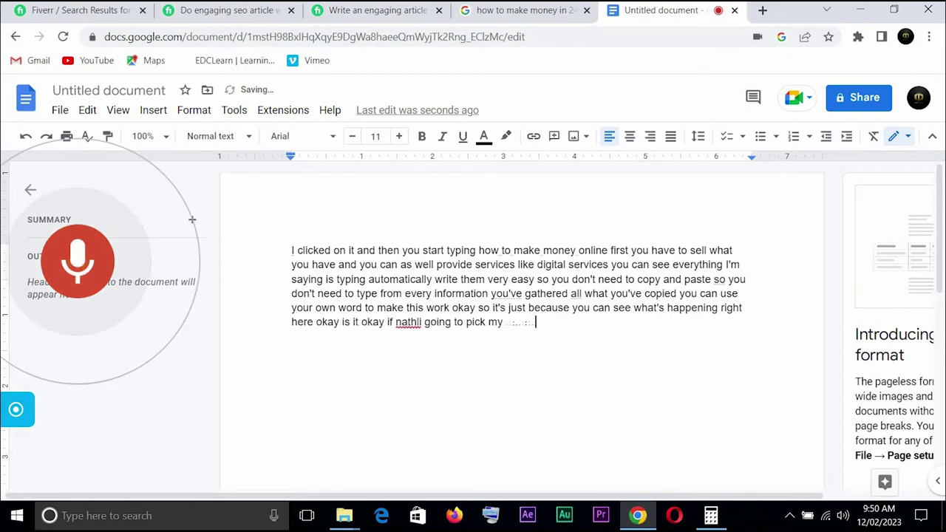
pyautogui.click(97, 268)
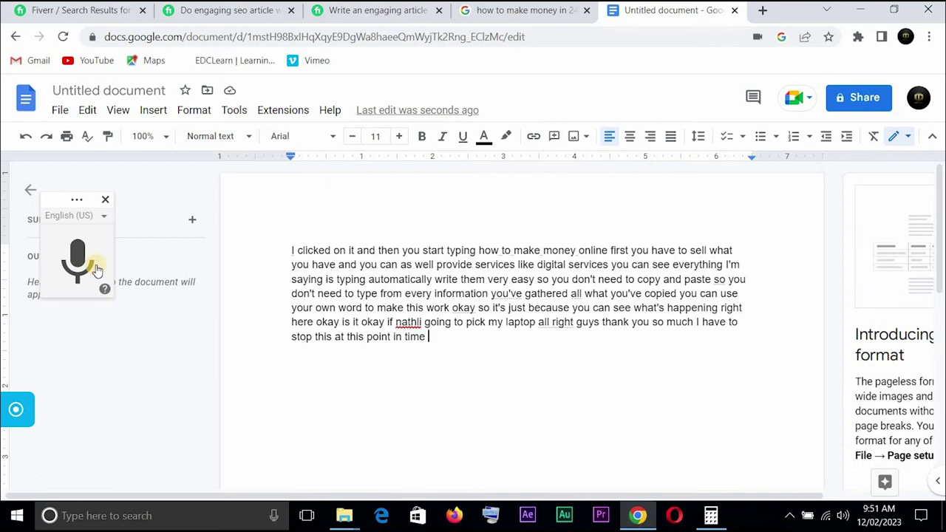
# Select the dictated paragraph on making money online and copy it from the right-click menu.
pyautogui.hotkey('ctrl', 'a')
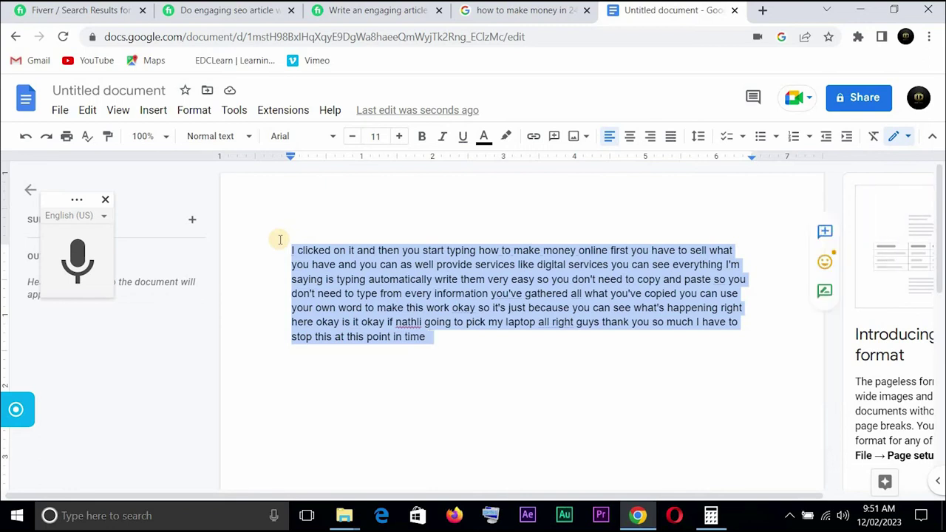
pyautogui.click(469, 365)
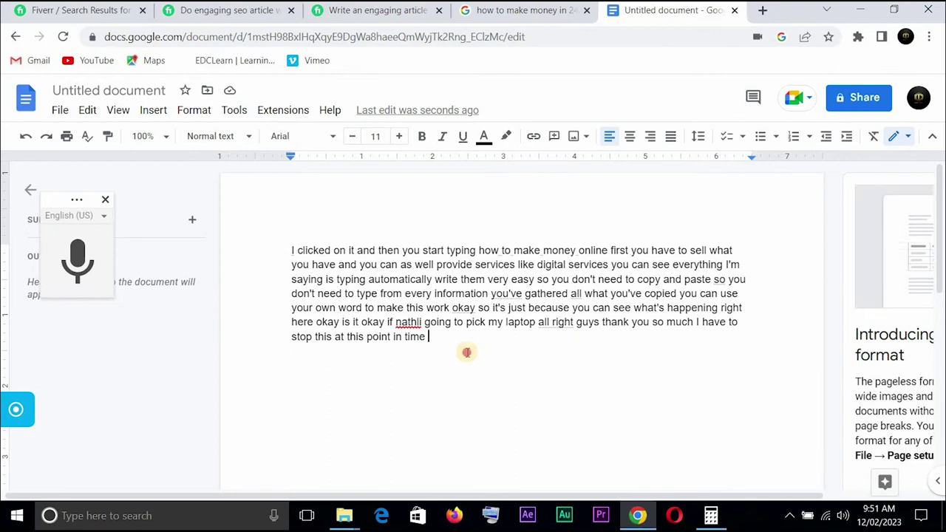
pyautogui.moveTo(303, 272); pyautogui.dragTo(289, 248)
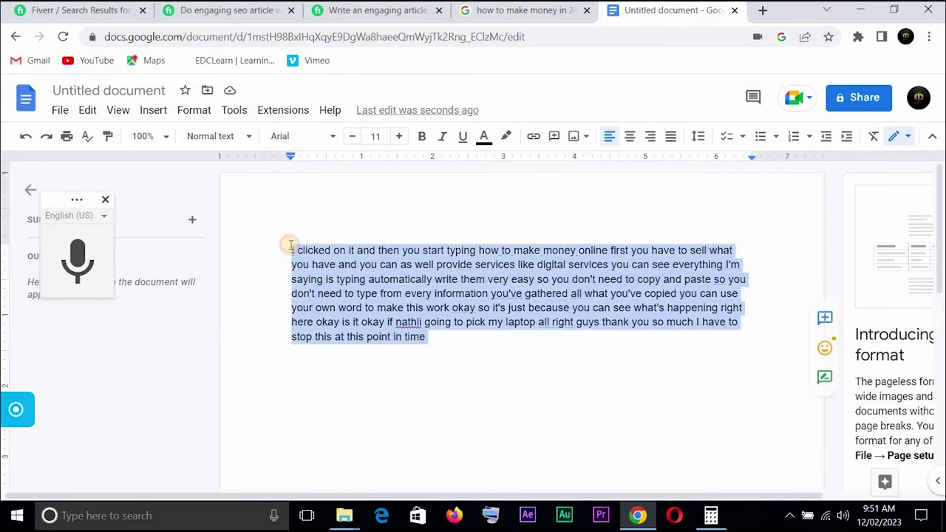
pyautogui.rightClick(346, 296)
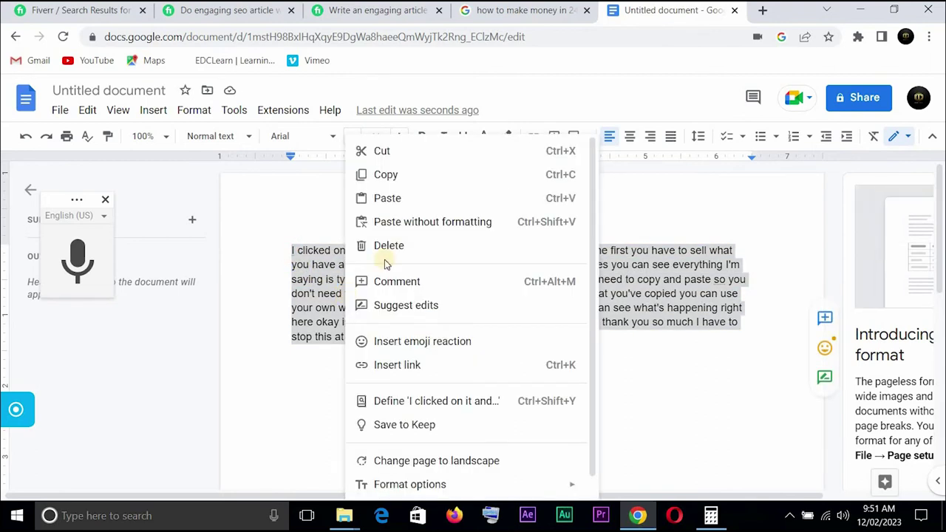
pyautogui.click(414, 175)
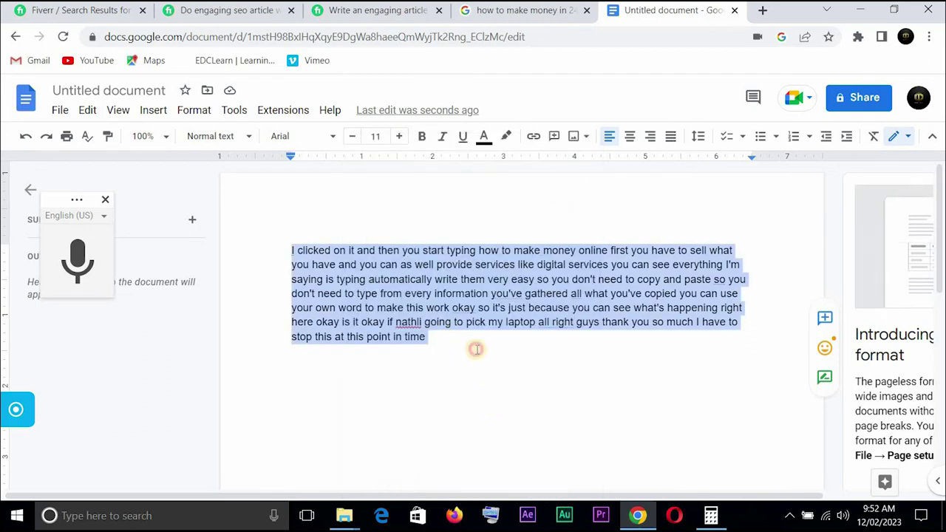
pyautogui.click(477, 350)
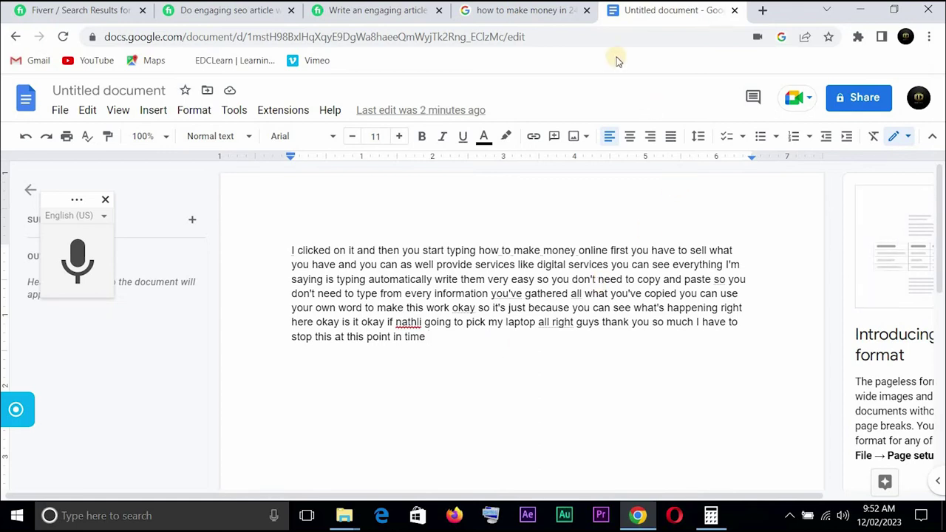
# Go to wordcounter.net in a new browser tab via Google search.
pyautogui.click(763, 10)
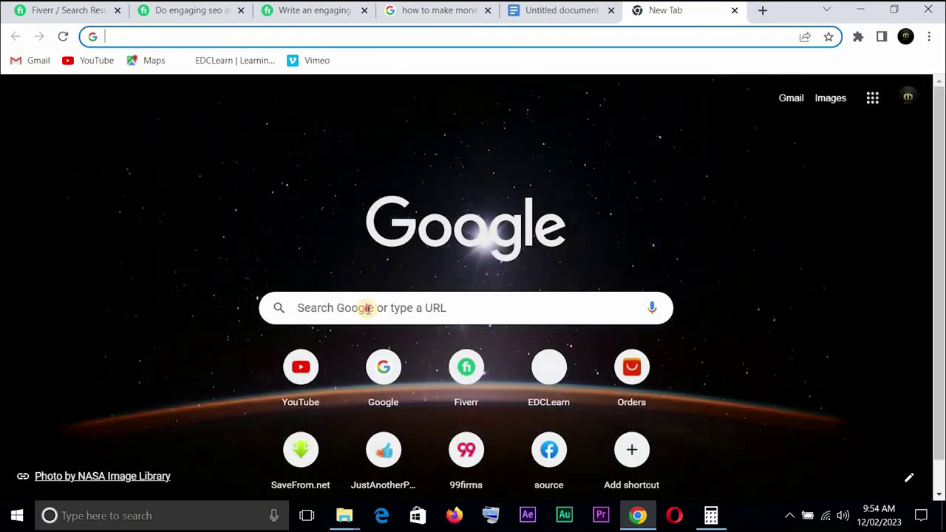
pyautogui.click(368, 309)
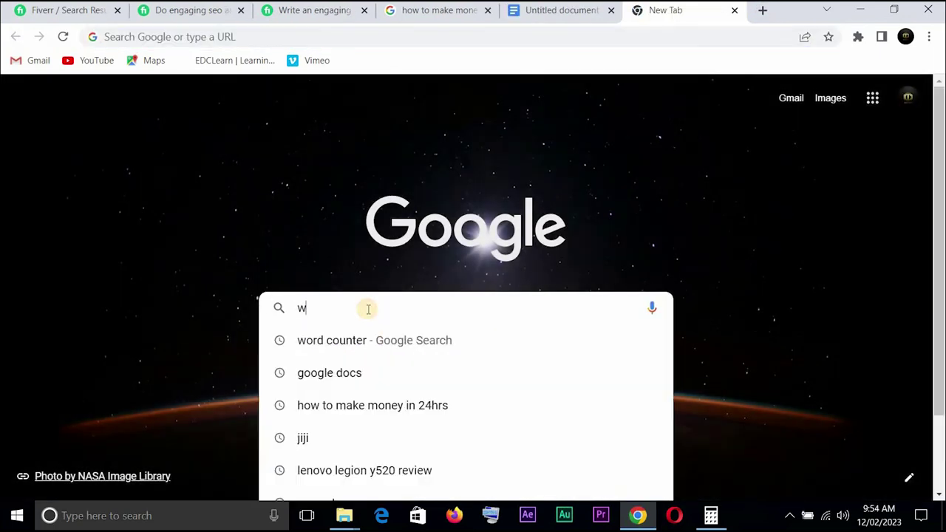
pyautogui.write('wordcoun')
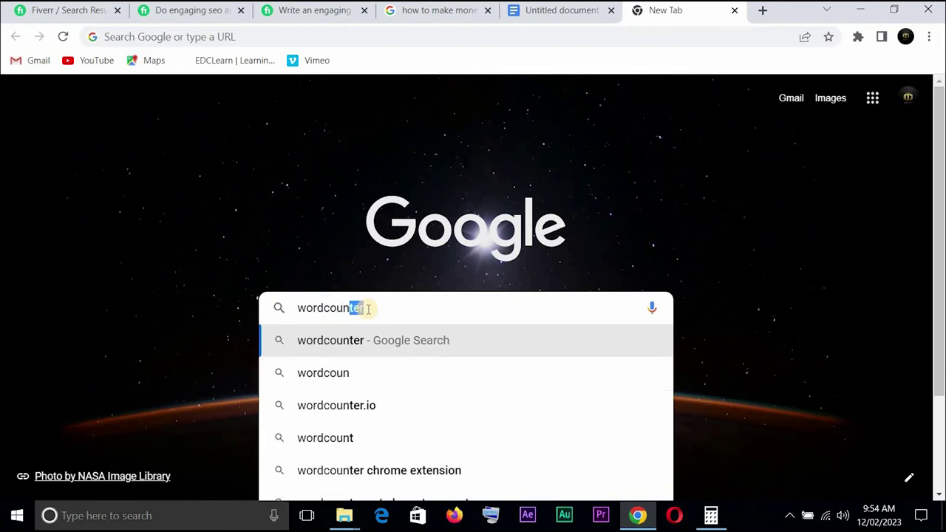
pyautogui.write('ter.net')
pyautogui.press('Return')
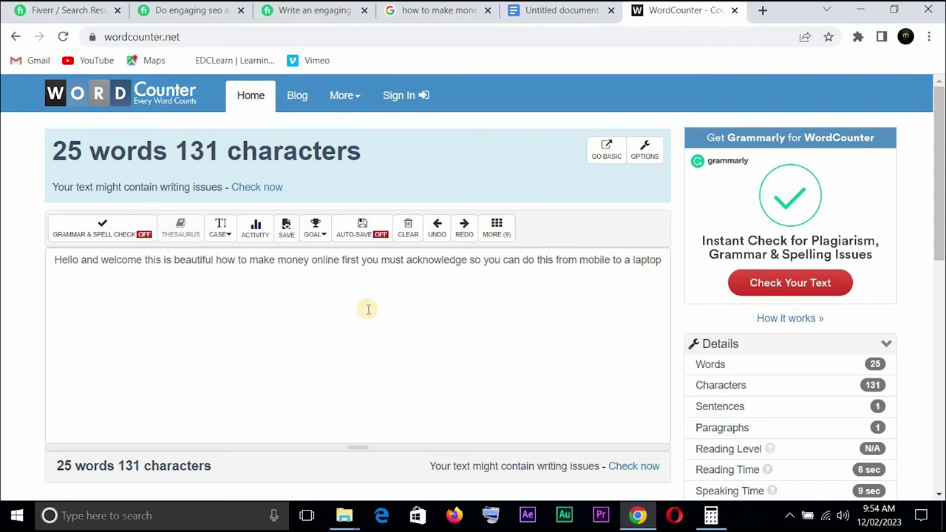
# Replace WordCounter's sample text with the pasted dictated paragraph, giving 118 words and 601 characters.
pyautogui.click(322, 260)
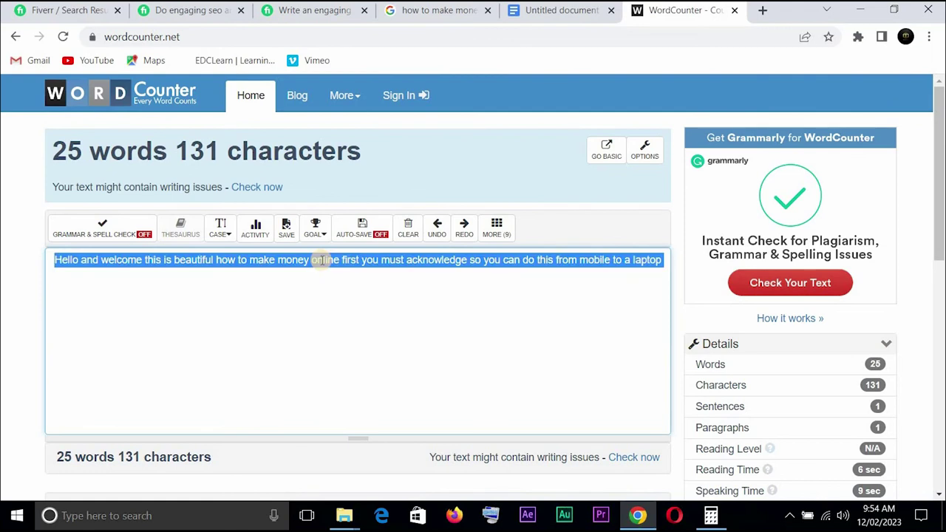
pyautogui.press('BackSpace')
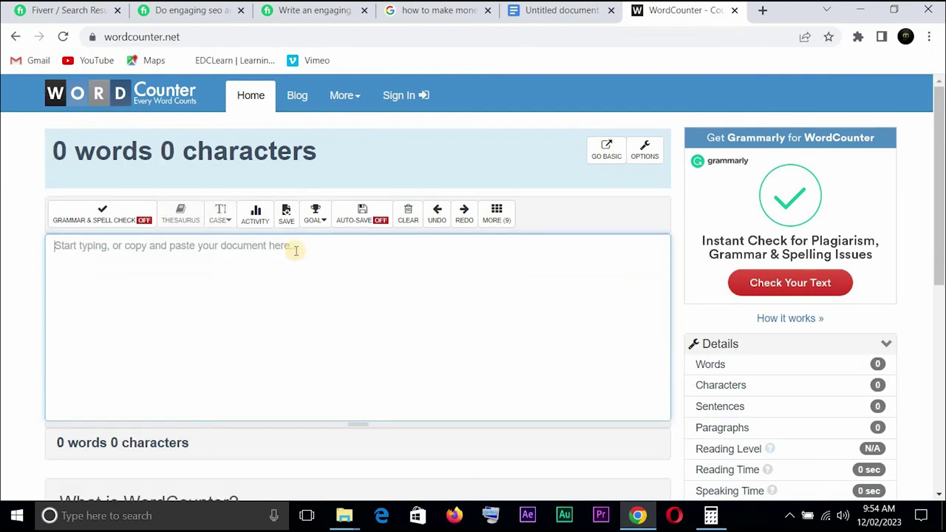
pyautogui.hotkey('ctrl', 'v')
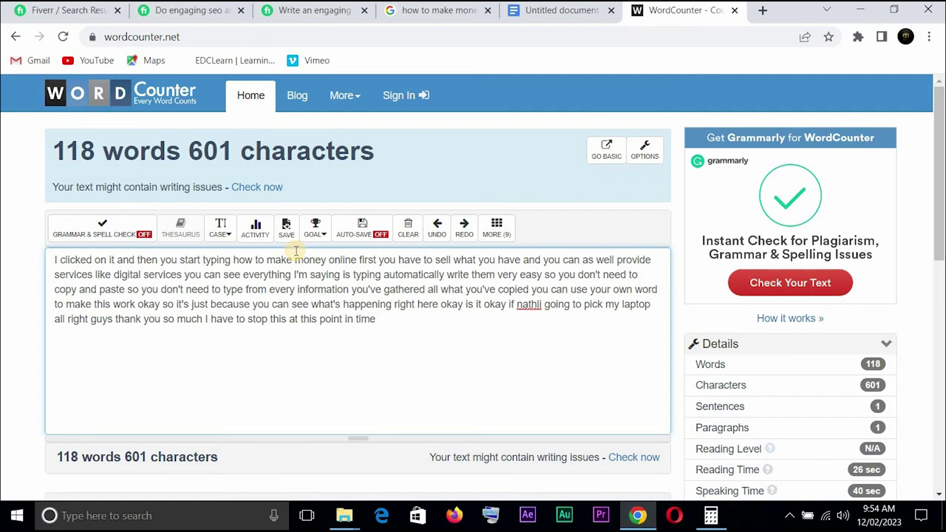
pyautogui.moveTo(941, 145); pyautogui.dragTo(940, 182)
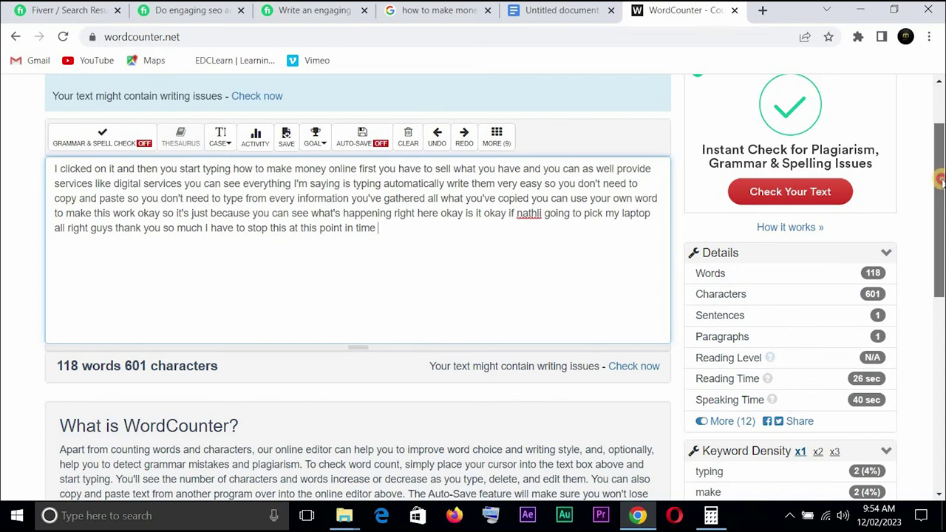
pyautogui.moveTo(940, 179); pyautogui.dragTo(941, 183)
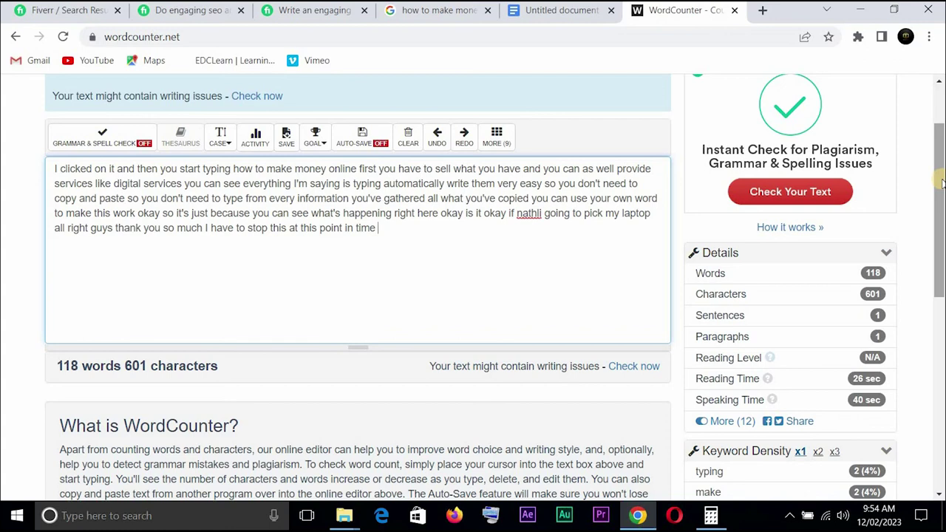